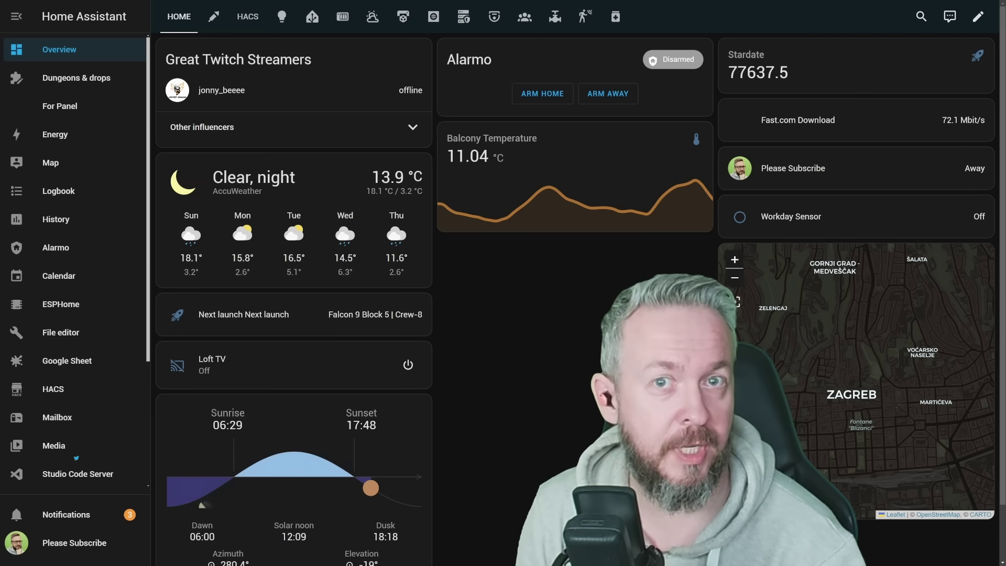
Open the Dungeons & drops dashboard and browse its alarm panel, light buttons and calendar
left_click(80, 83)
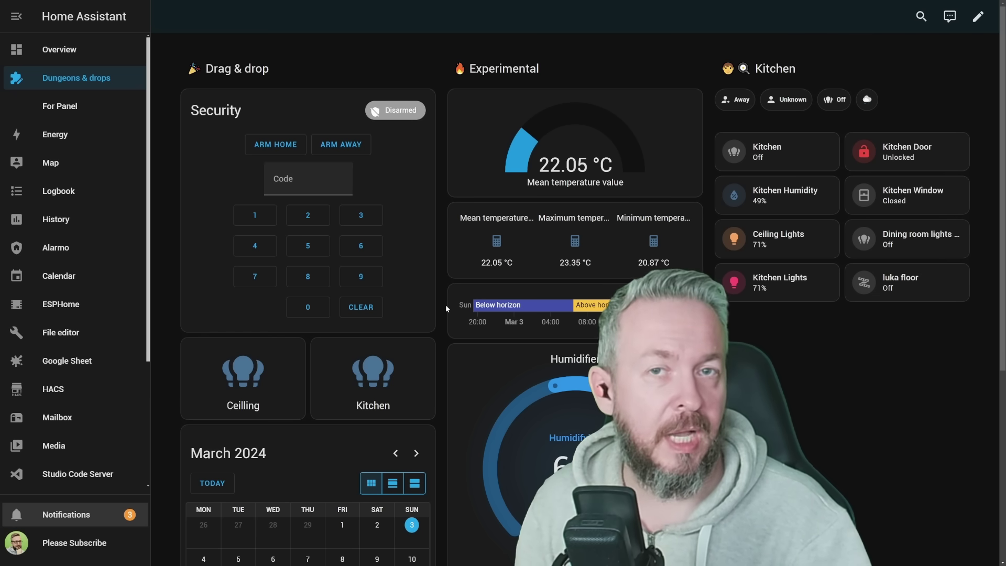
scroll(445, 308, "down", 4)
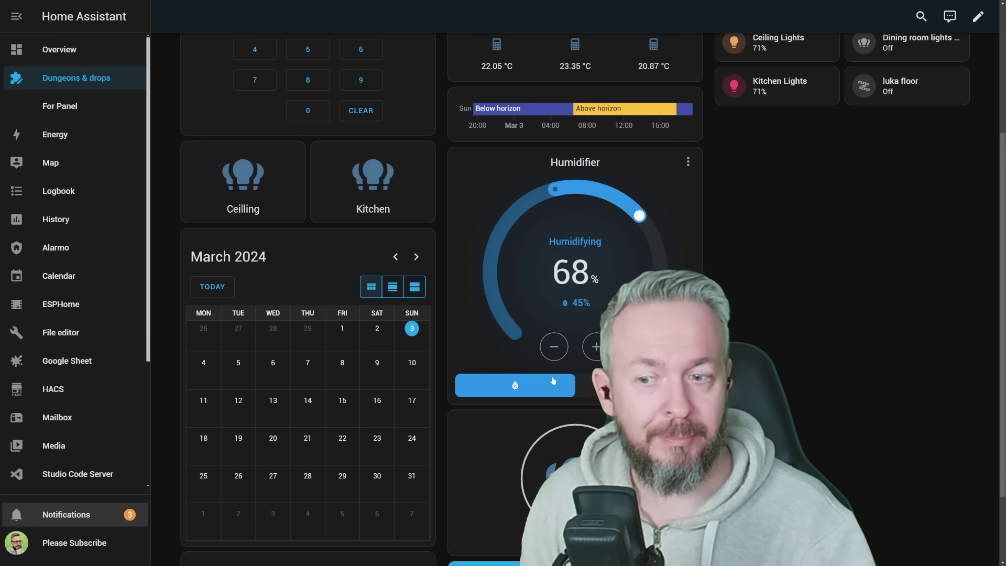
scroll(477, 310, "up", 4)
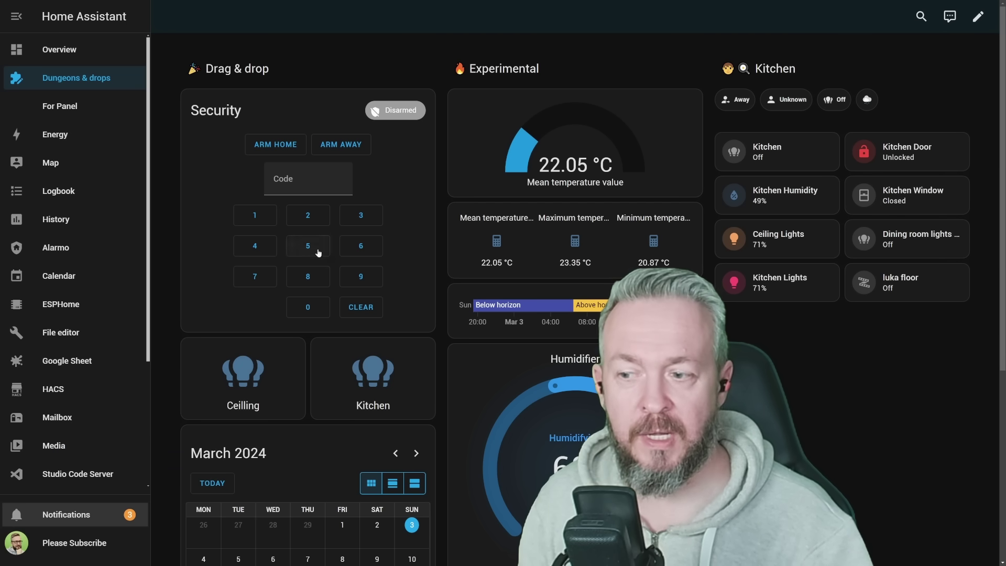
scroll(385, 325, "down", 2)
scroll(384, 325, "down", 3)
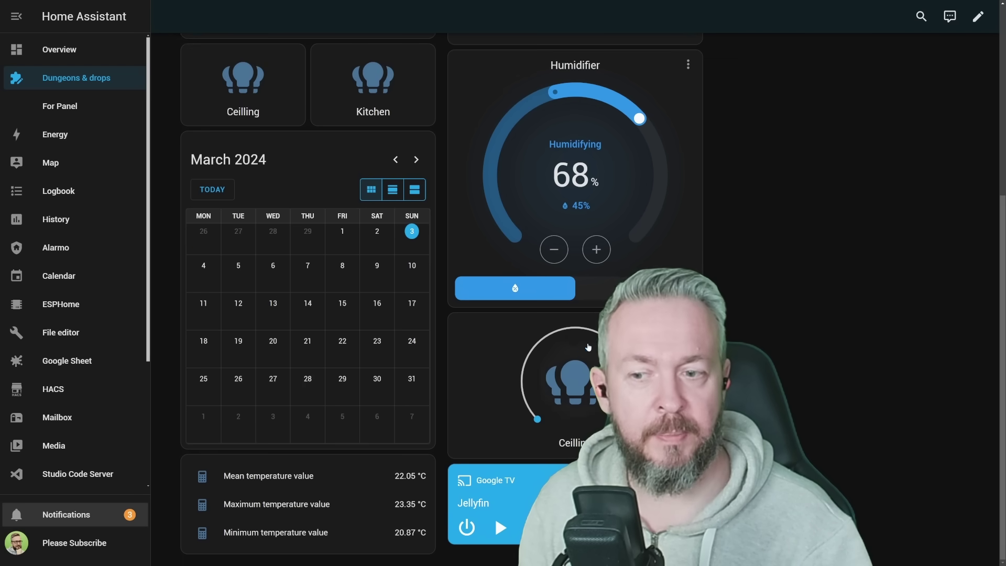
scroll(257, 419, "up", 5)
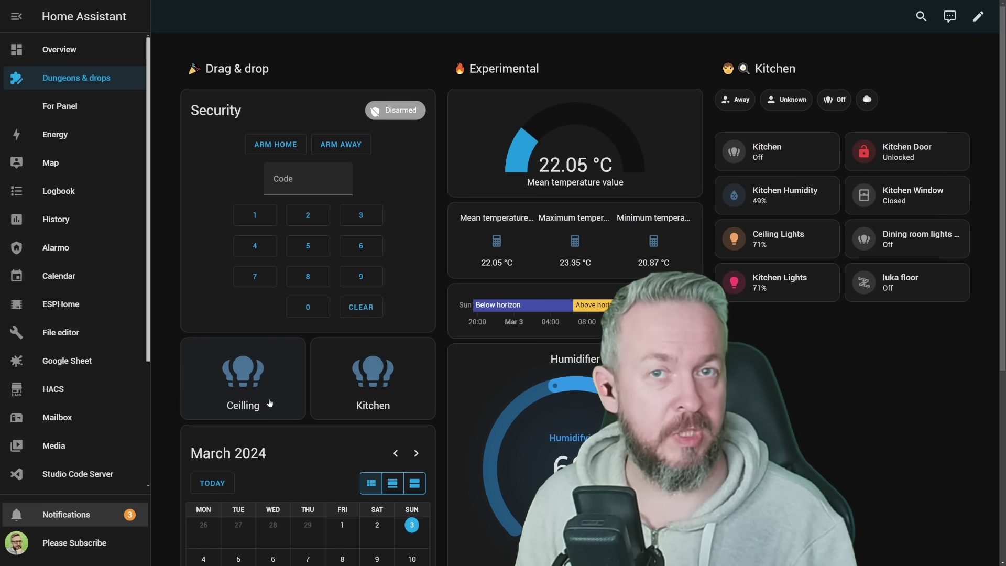
Edit the dashboard and confirm the HOME view's type is Sections (experimental)
left_click(978, 19)
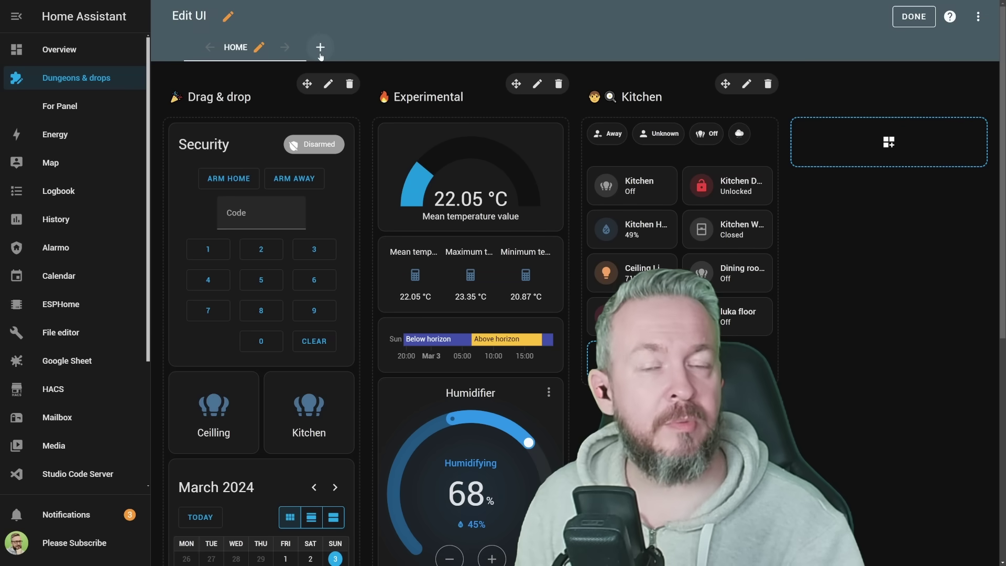
left_click(258, 48)
left_click(451, 321)
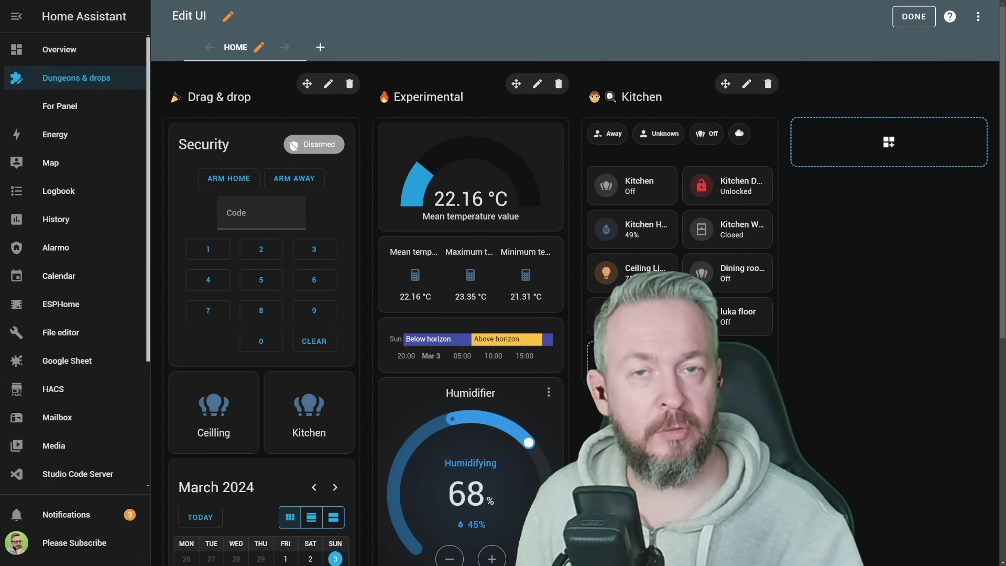
Move the Kitchen light card to the sixth slot and the Ceiling light card down a row
mouse_move(648, 179)
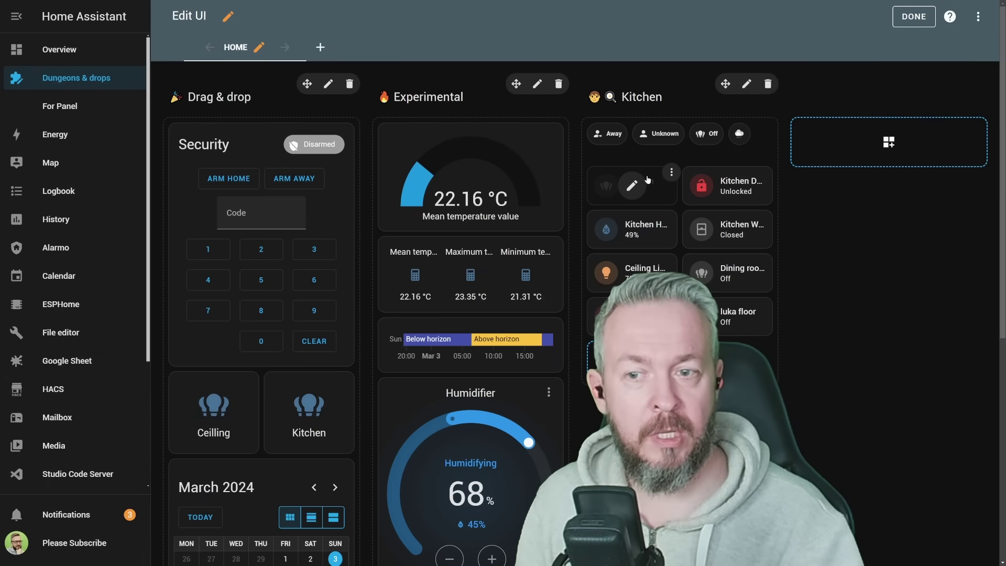
left_click_drag(648, 179, 730, 297)
left_click_drag(728, 229, 619, 273)
Move the temperature gauge to the top of Kitchen and make Kitchen the first section
mouse_move(645, 182)
mouse_move(492, 175)
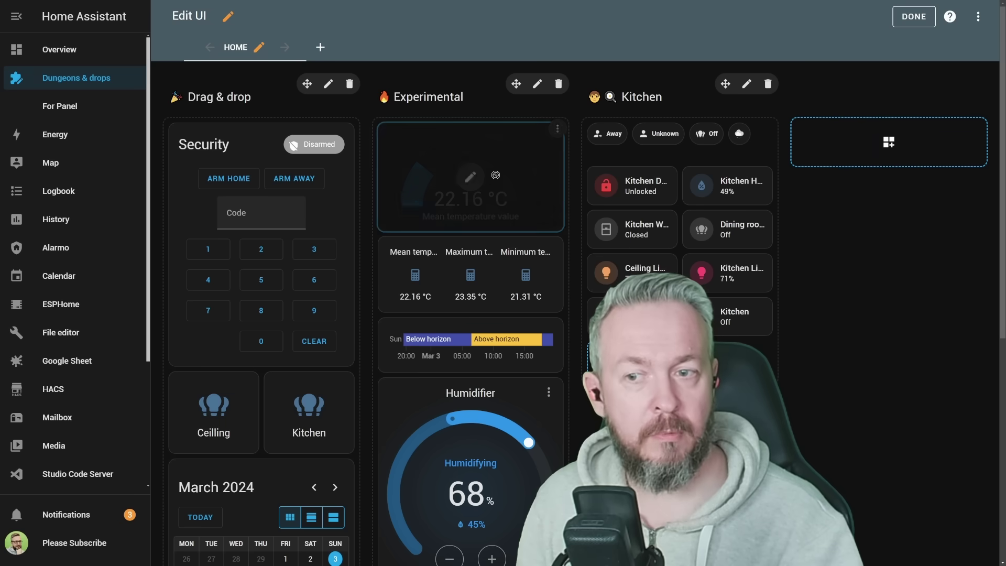
left_click_drag(506, 180, 681, 158)
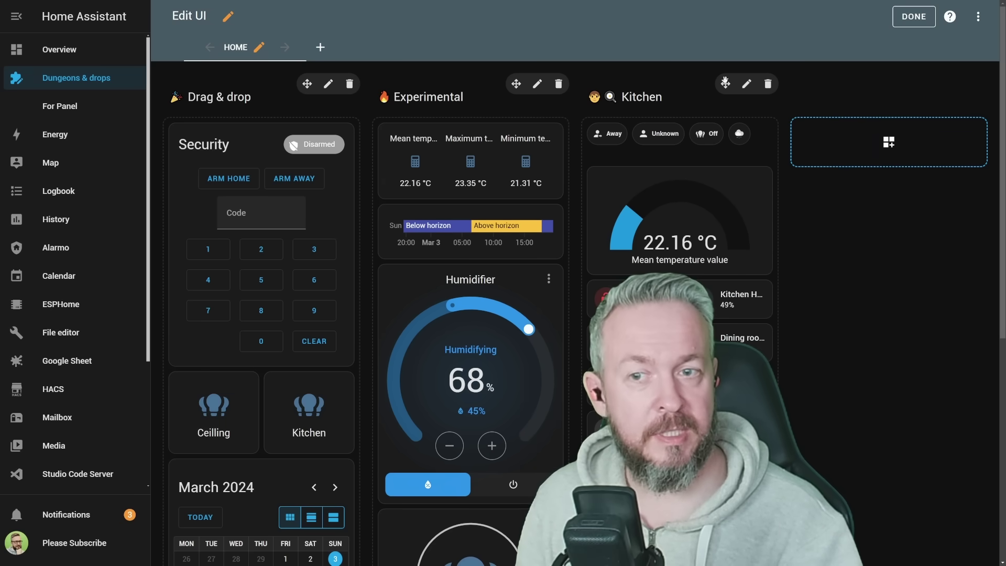
left_click_drag(725, 83, 278, 79)
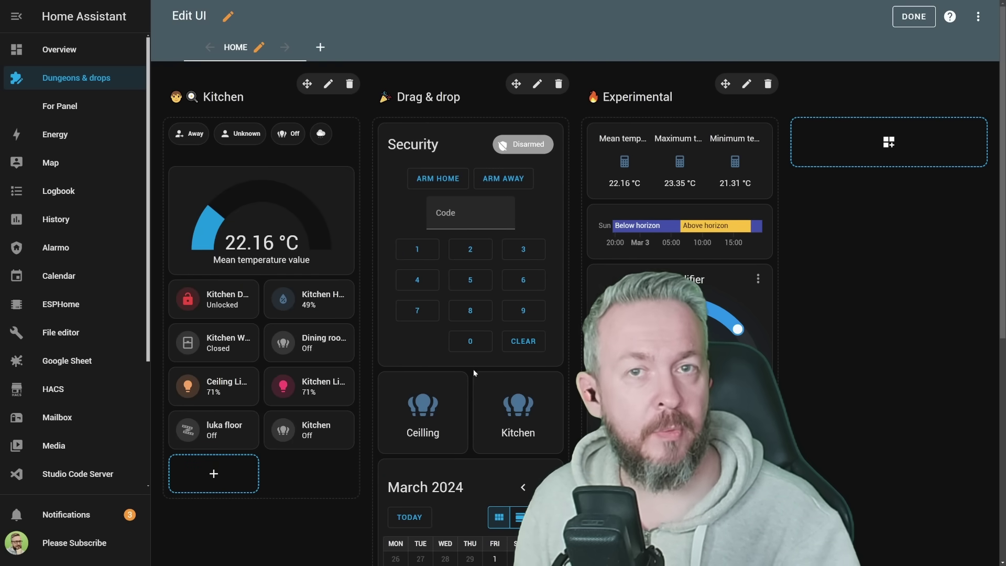
mouse_move(728, 198)
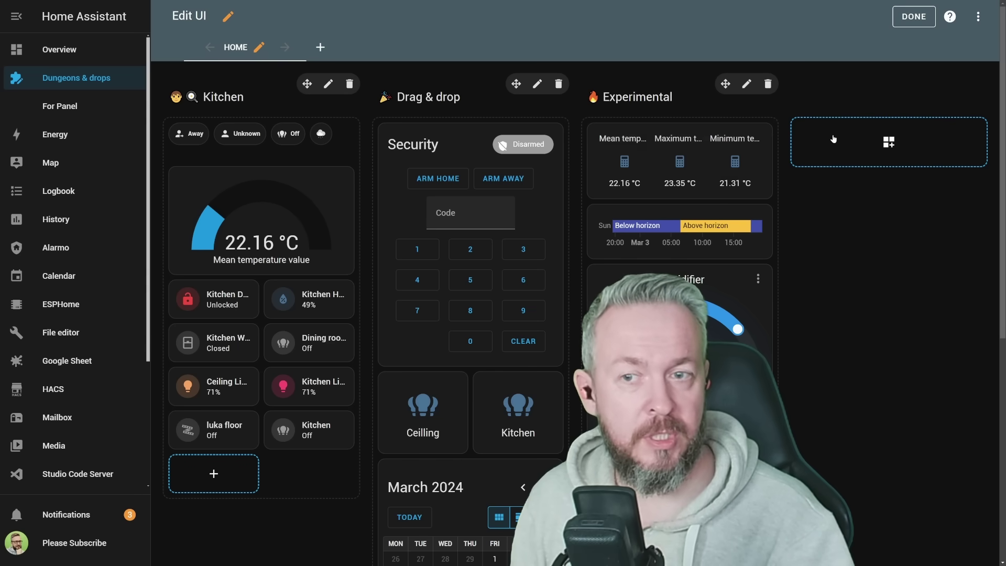
Create a section with suggested cards for the Living room climate and Living Room media player
left_click(885, 142)
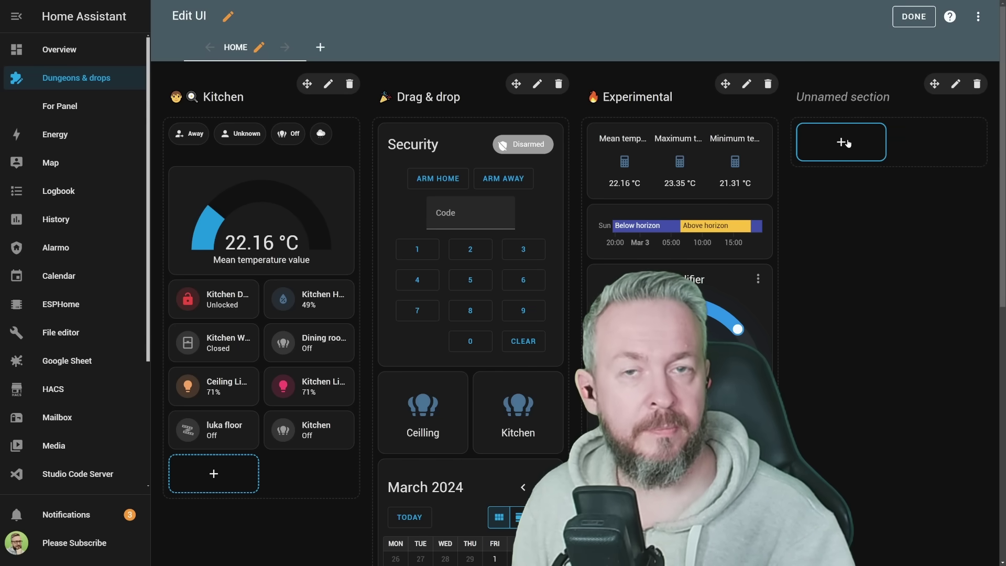
left_click(842, 142)
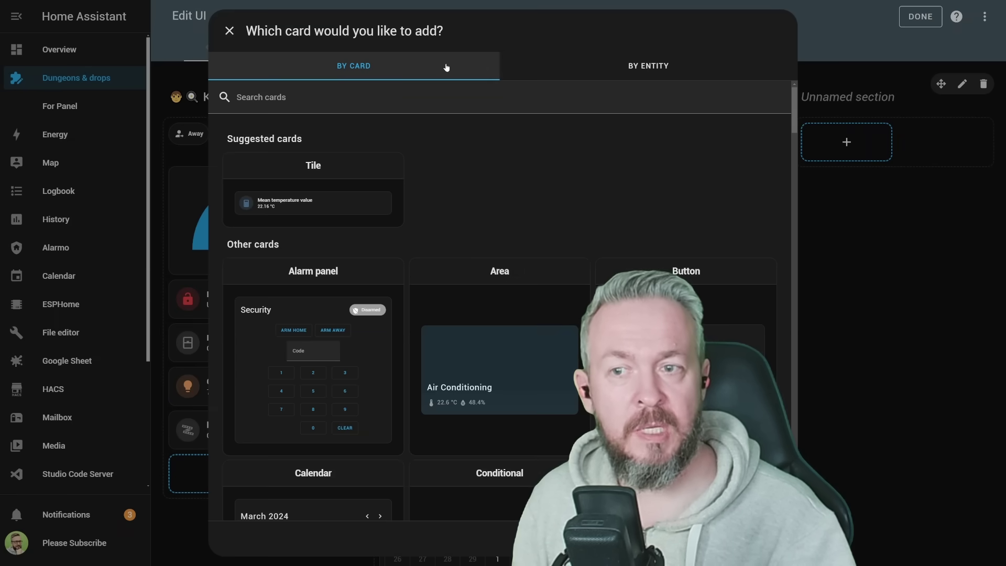
left_click(631, 67)
left_click(517, 106)
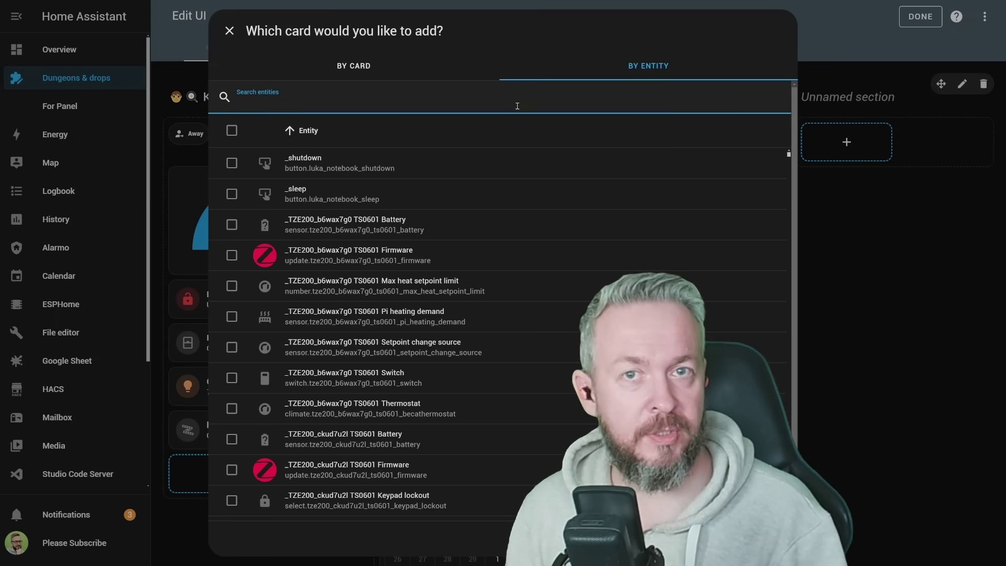
type("livi")
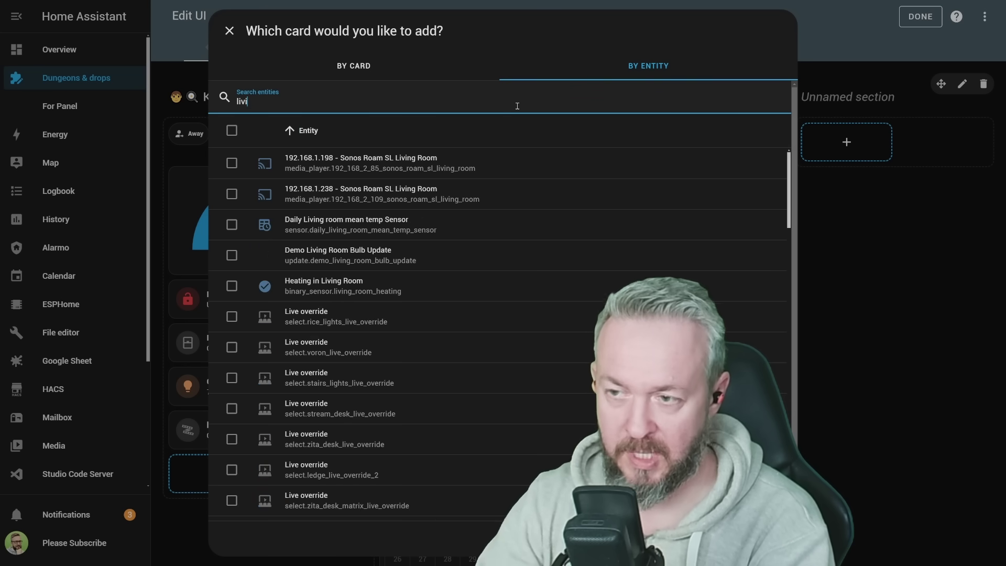
key("BackSpace")
type("ng")
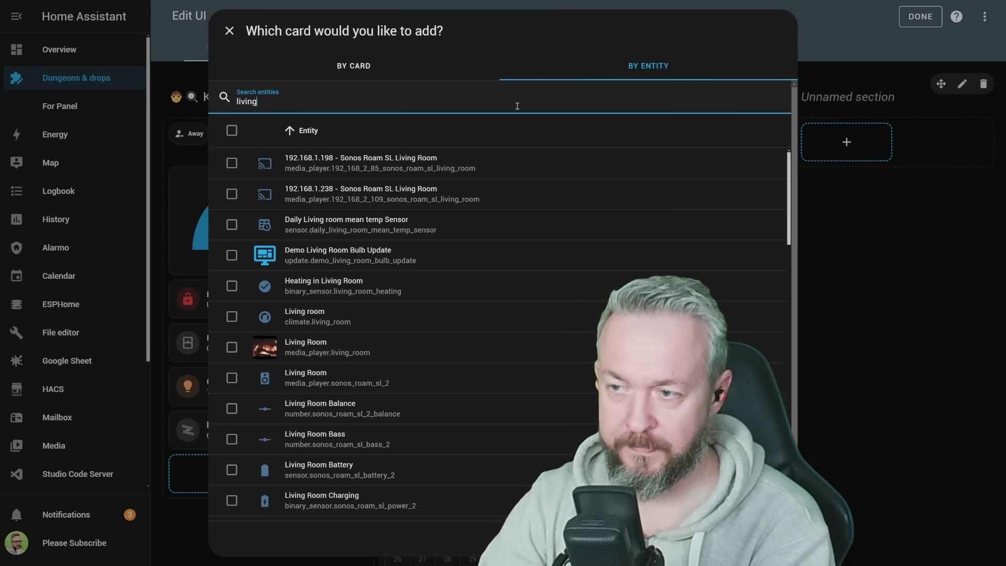
left_click(232, 318)
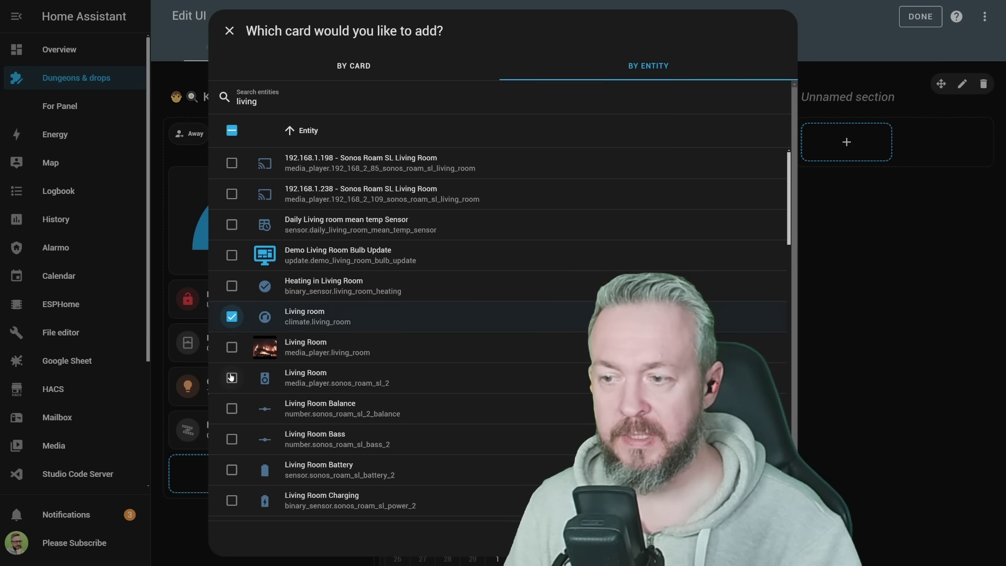
left_click(231, 377)
scroll(231, 377, "down", 10)
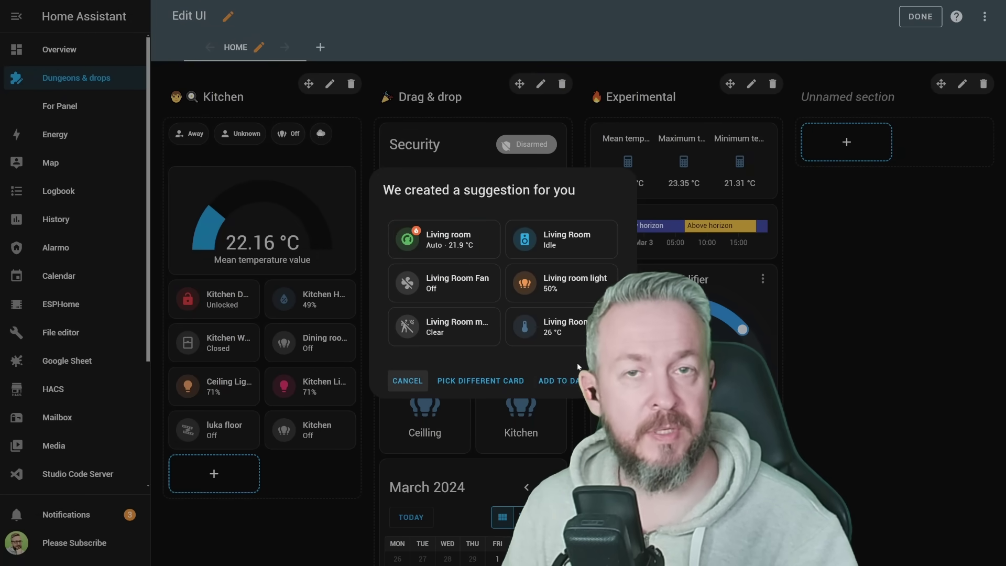
left_click(558, 380)
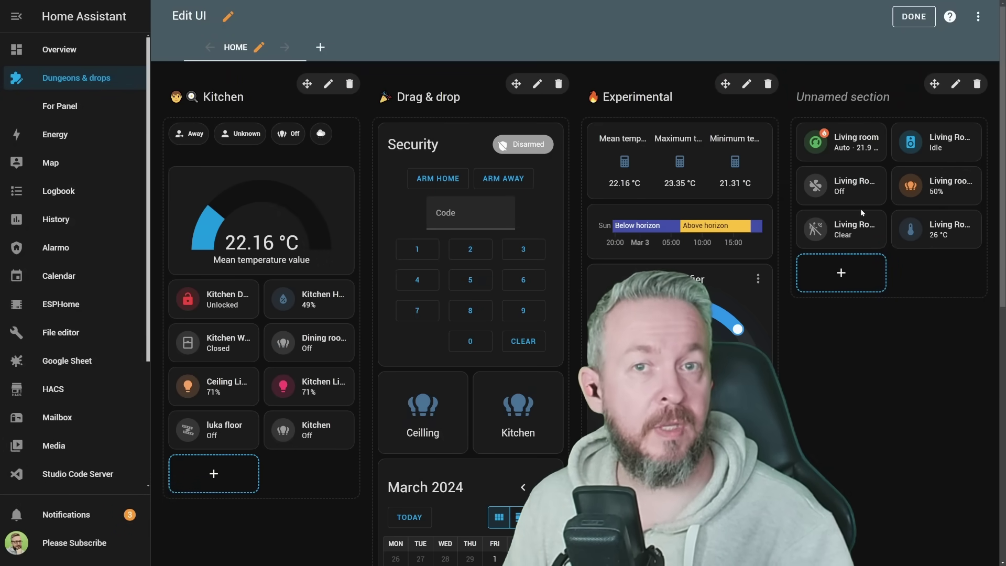
Name the section Living room, place it after Kitchen, and delete its Living room light card
left_click(955, 86)
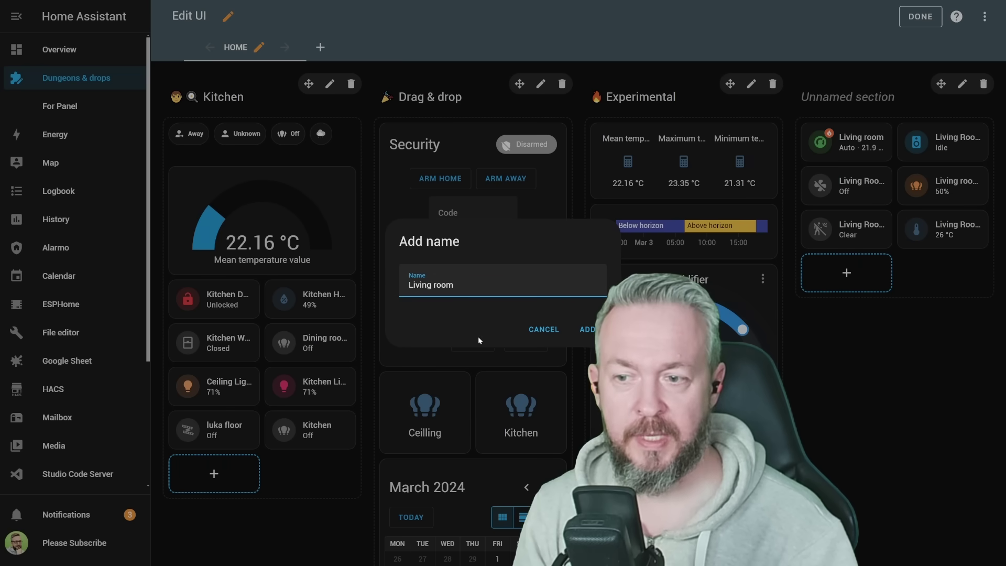
key("Return")
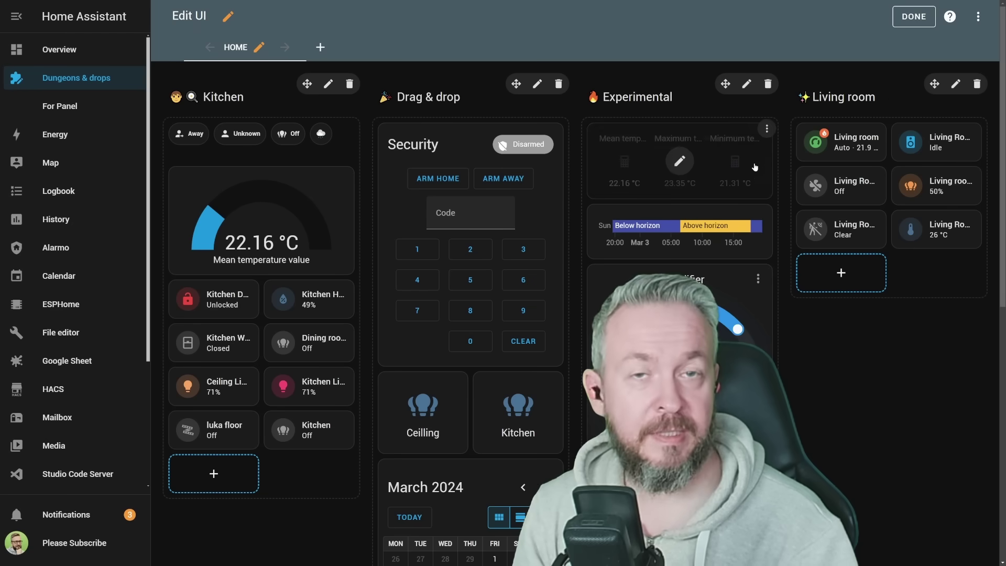
left_click_drag(937, 84, 649, 87)
left_click_drag(516, 84, 722, 101)
left_click(558, 191)
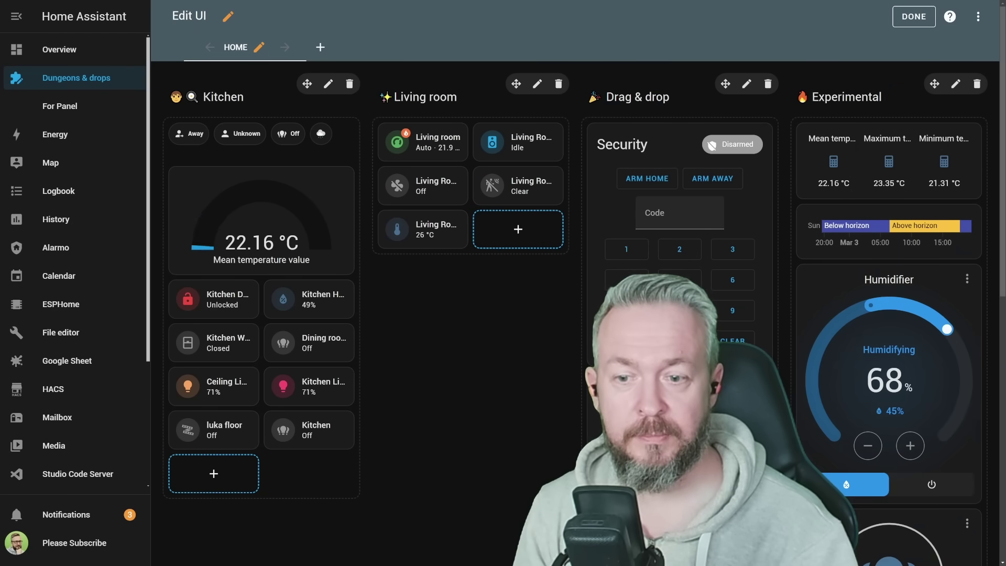
key("ctrl+z")
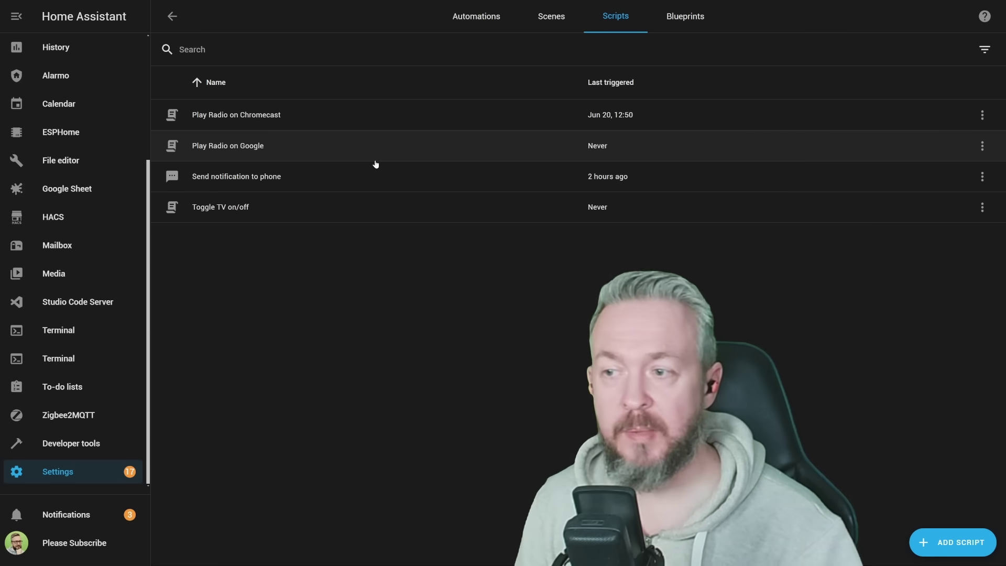
Open the Send notification to phone script and expand its notification action's YAML
left_click(234, 178)
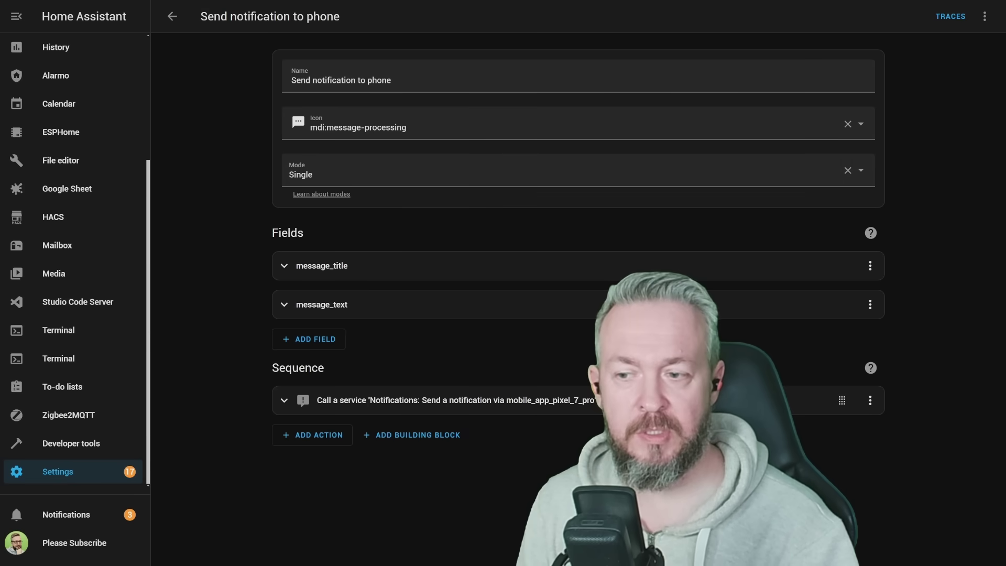
left_click(345, 403)
scroll(437, 440, "down", 1)
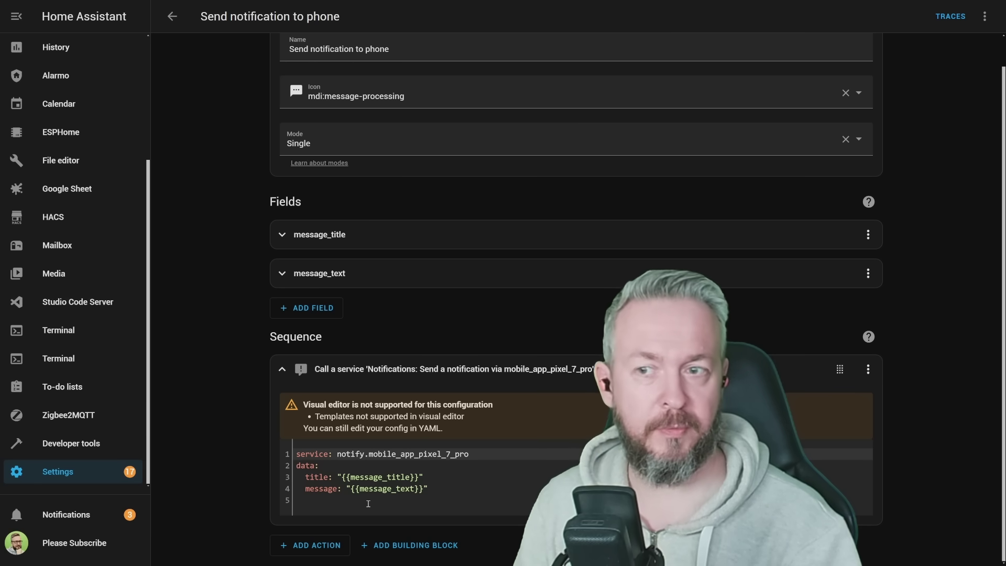
Switch the message_title field to YAML editing to review its definition
left_click(868, 234)
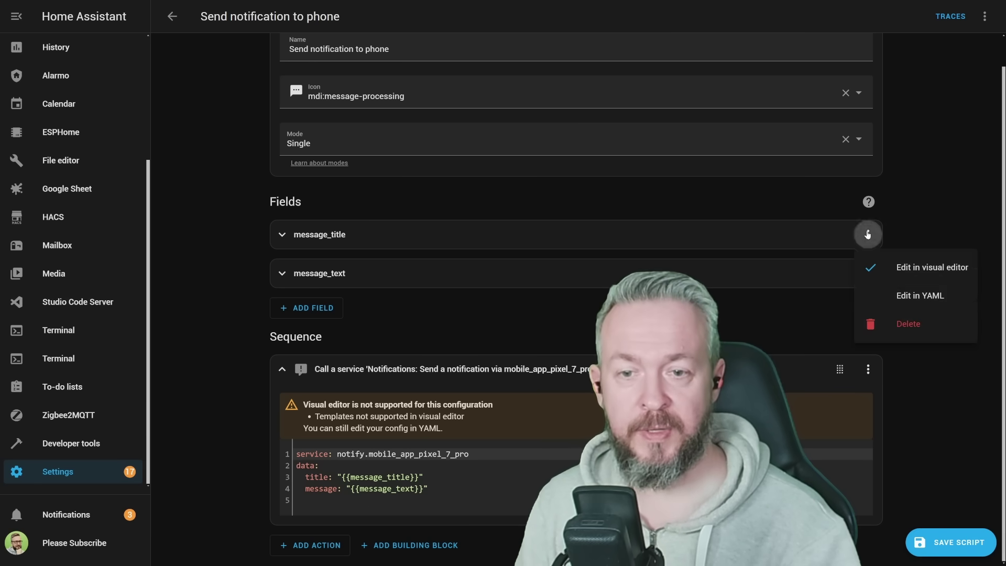
left_click(907, 303)
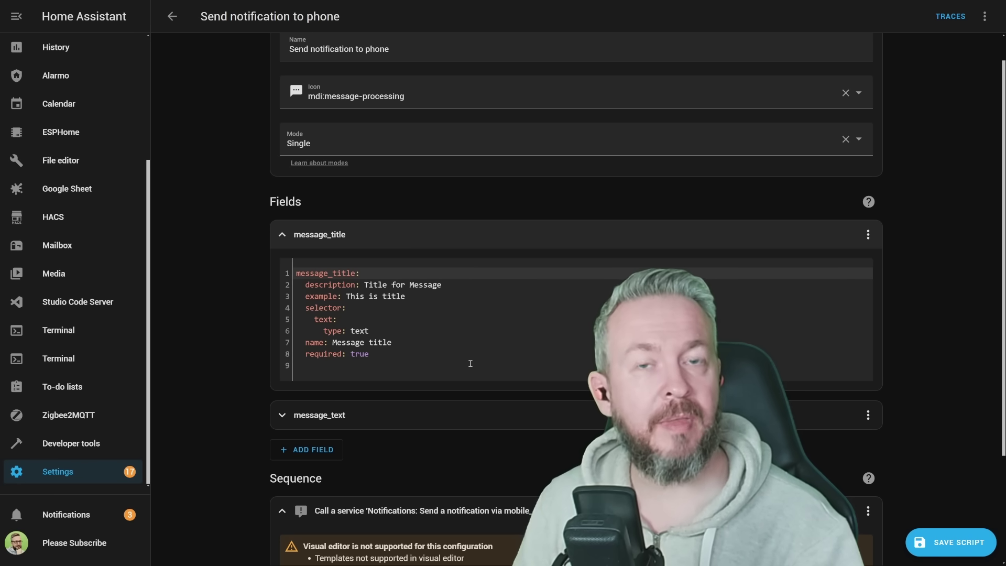
scroll(446, 503, "down", 2)
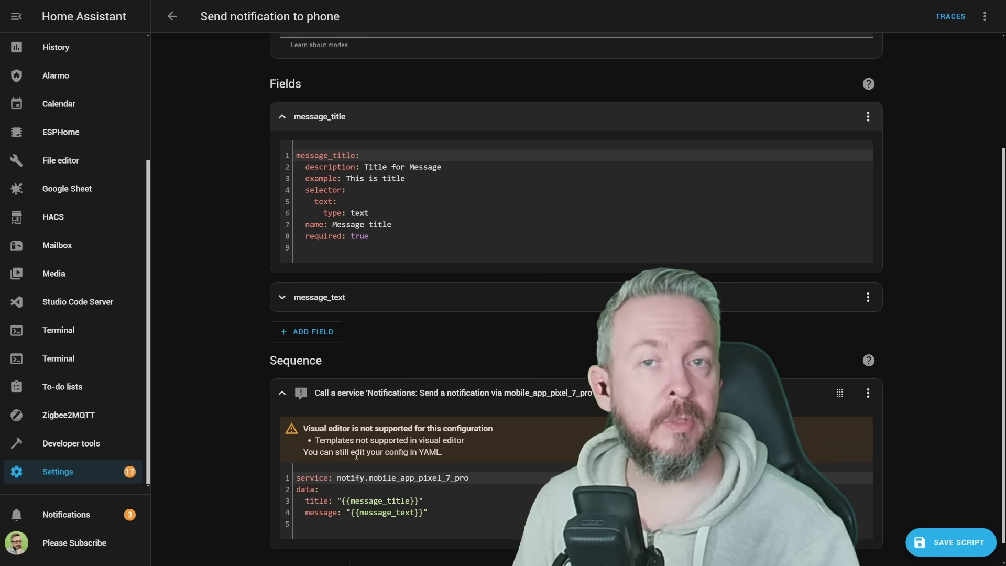
scroll(265, 422, "up", 3)
scroll(76, 96, "up", 3)
Open the Send notification to phone script from its card on the Overview dashboard
scroll(76, 96, "up", 1)
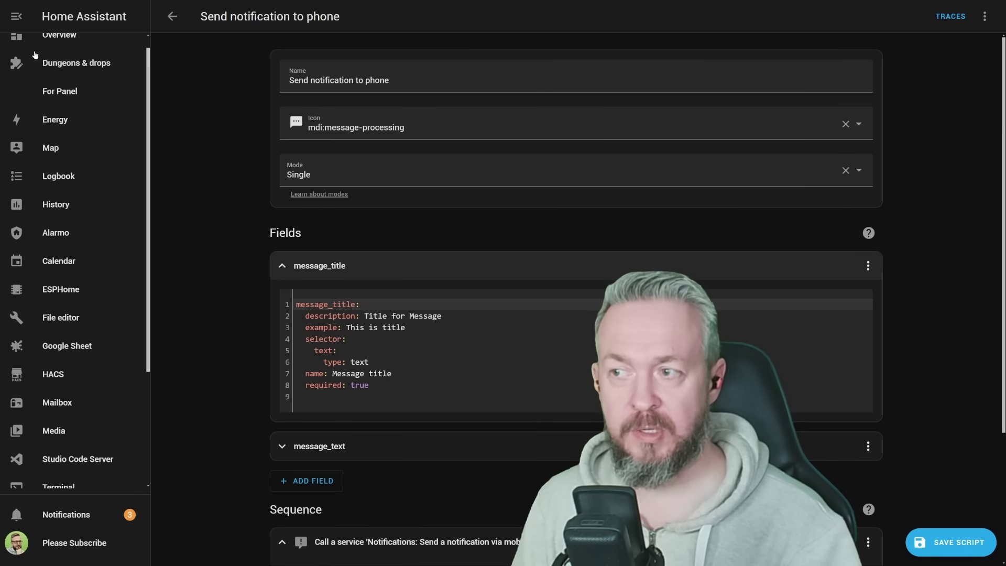
left_click(70, 60)
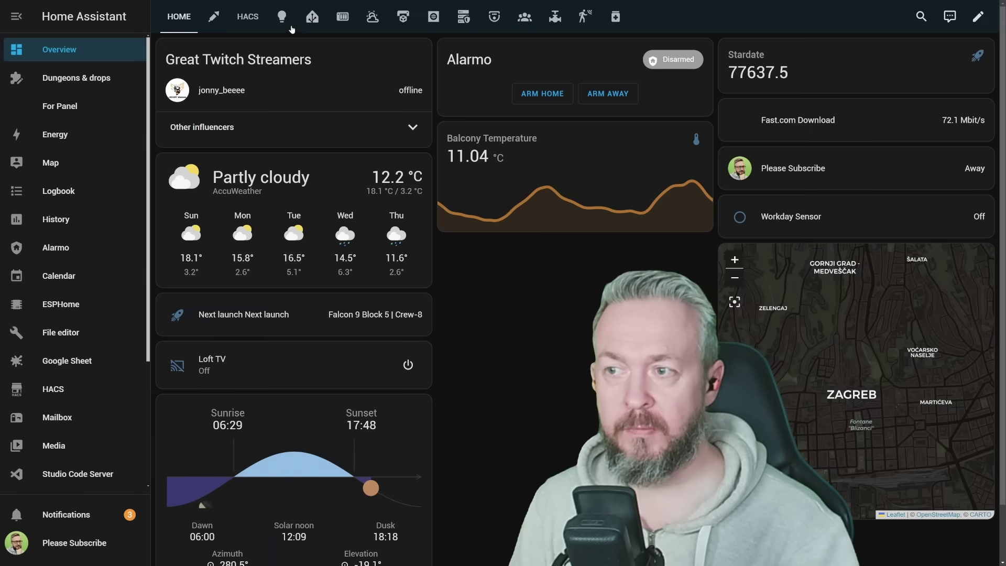
left_click(214, 17)
left_click(555, 111)
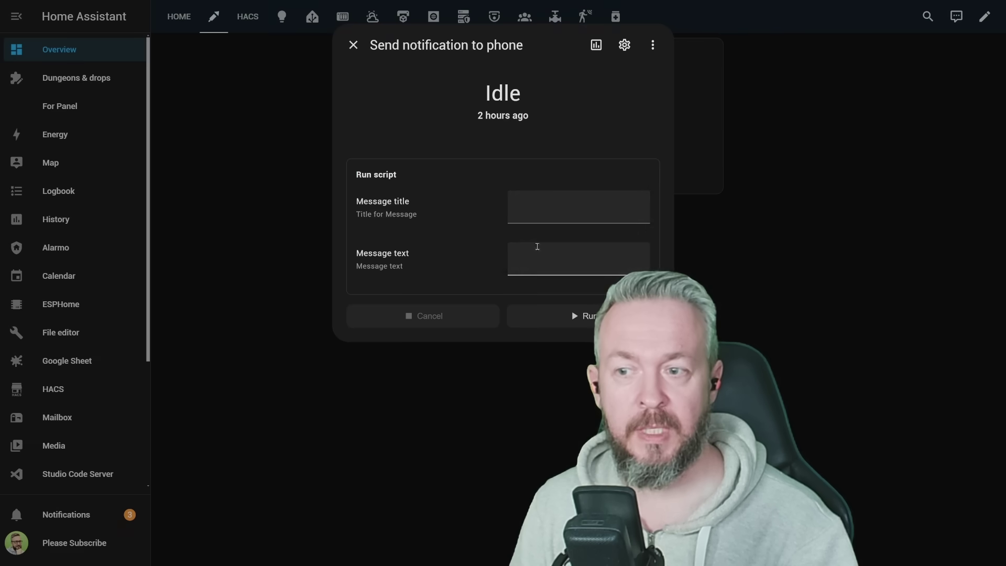
Run the script with title 'Message title' and text 'Text of the message'
left_click(547, 210)
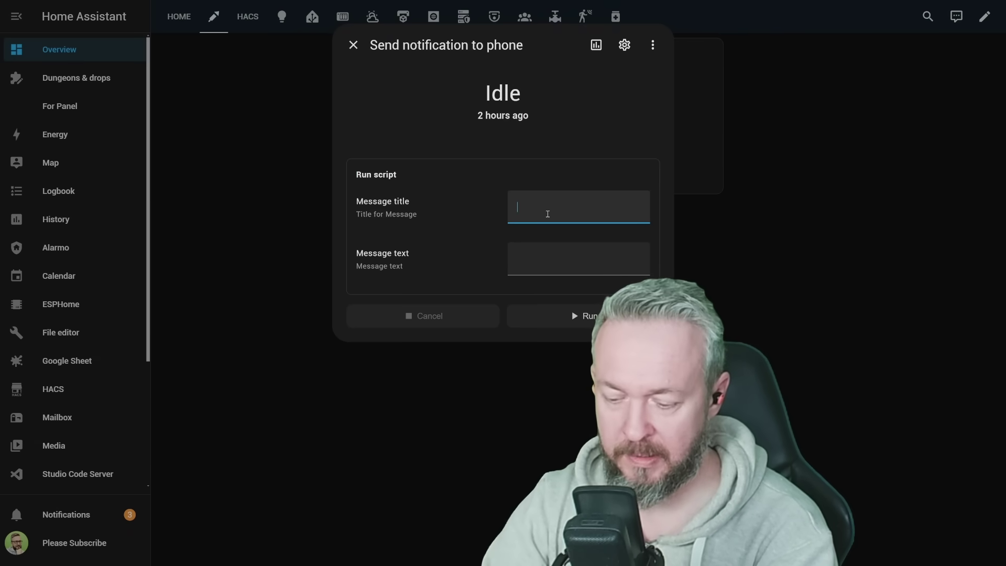
type("Message title")
key("Tab")
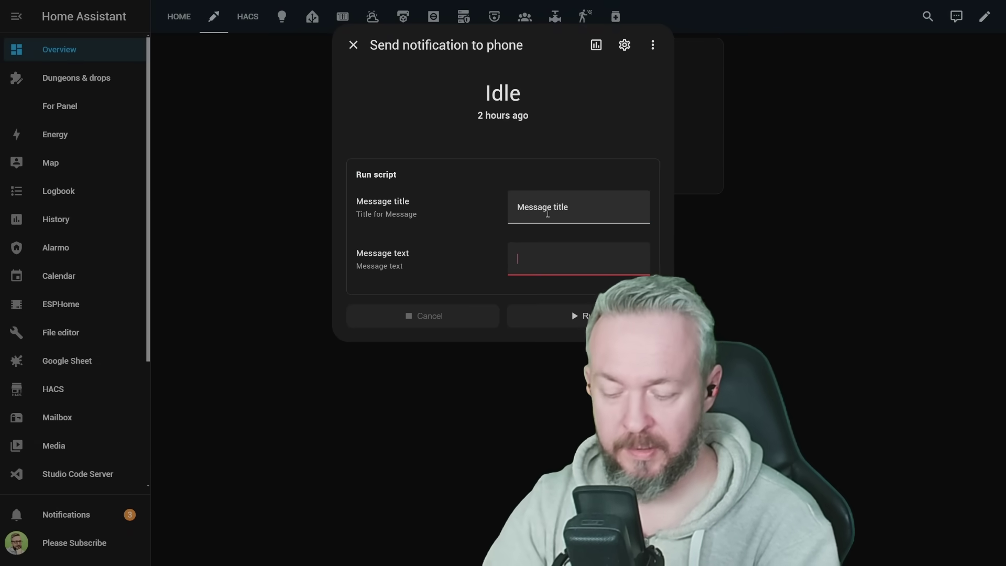
type("Text of the mess")
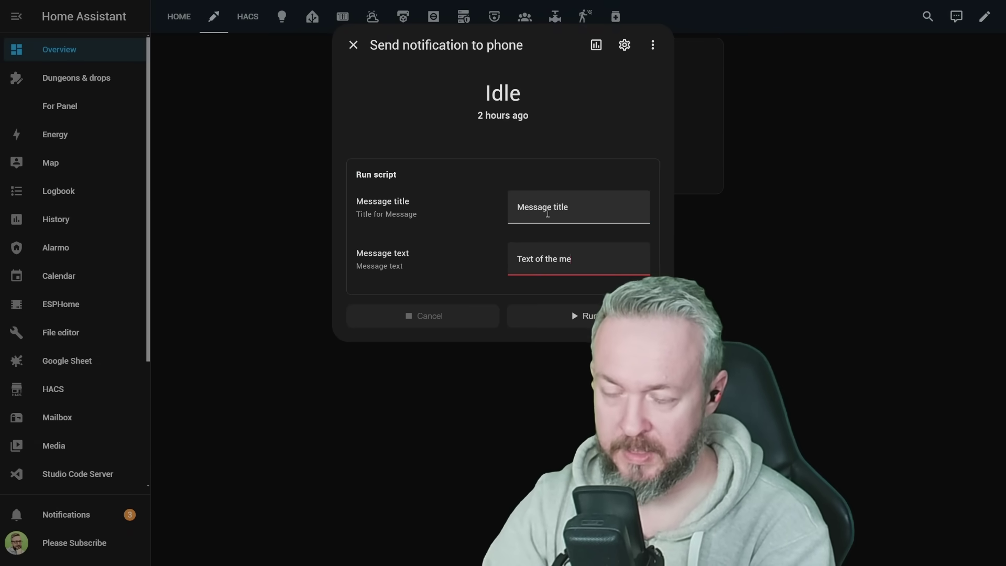
type("age")
left_click(578, 320)
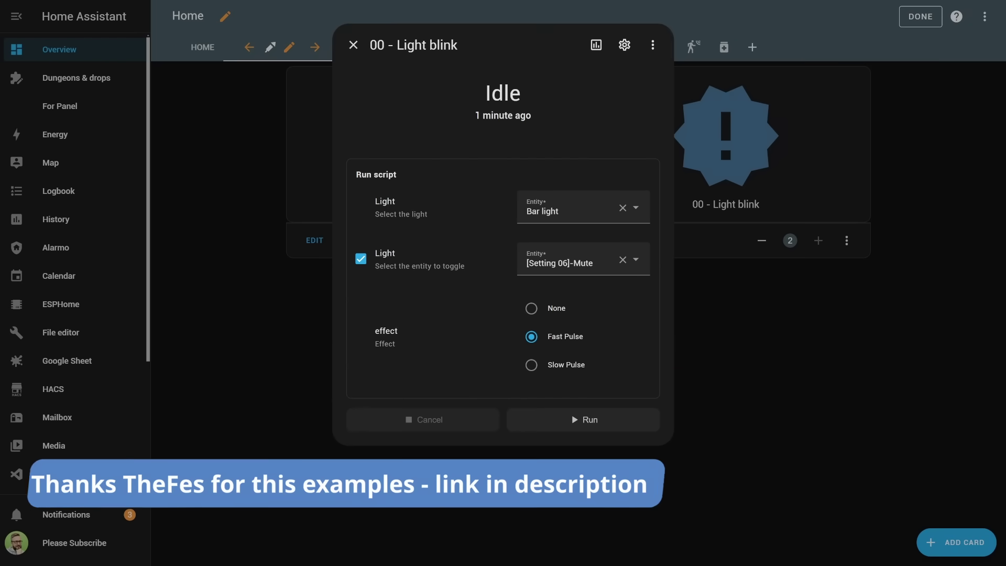
left_click(537, 419)
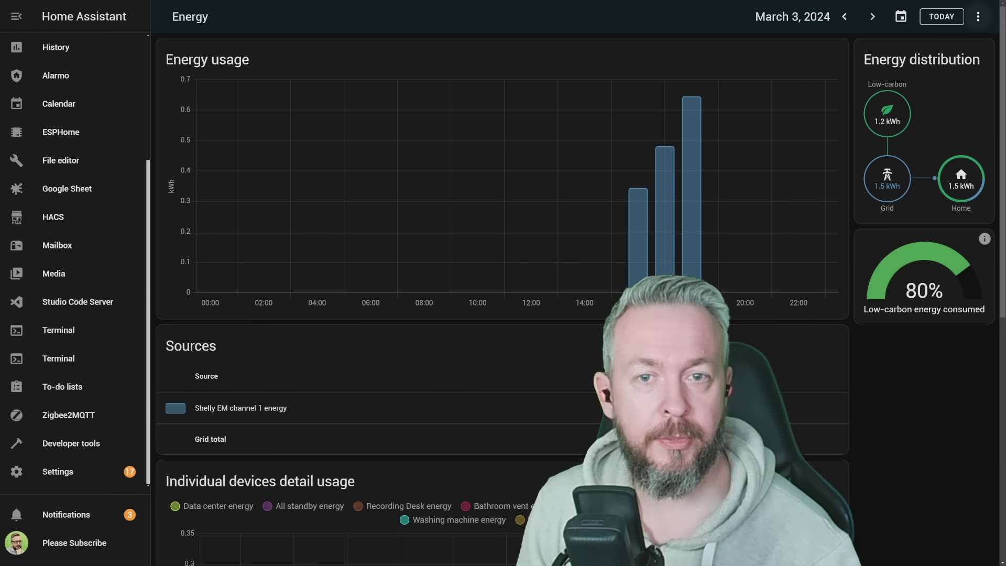
Download the Energy dashboard's March 3, 2024 data as a file
left_click(978, 17)
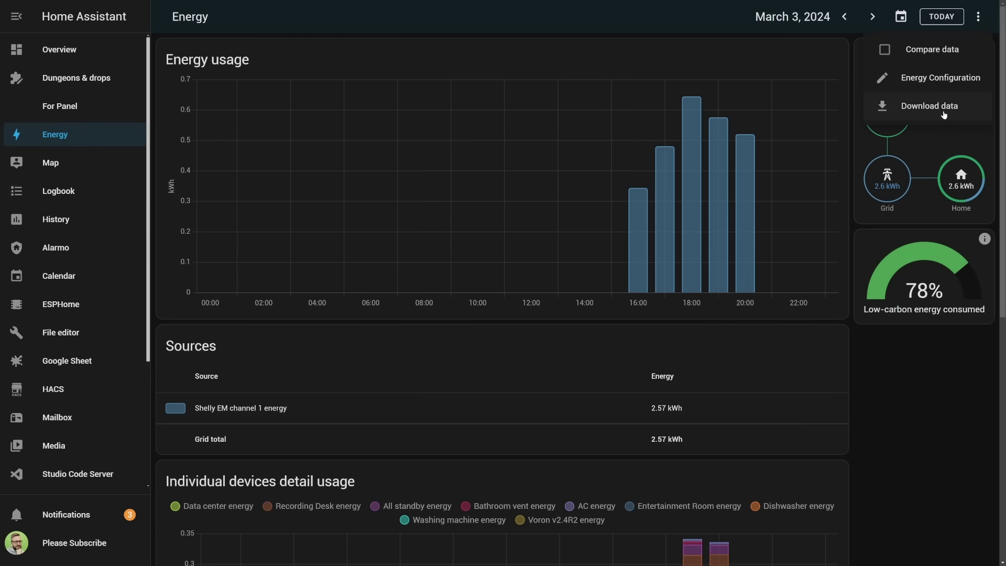
left_click(943, 107)
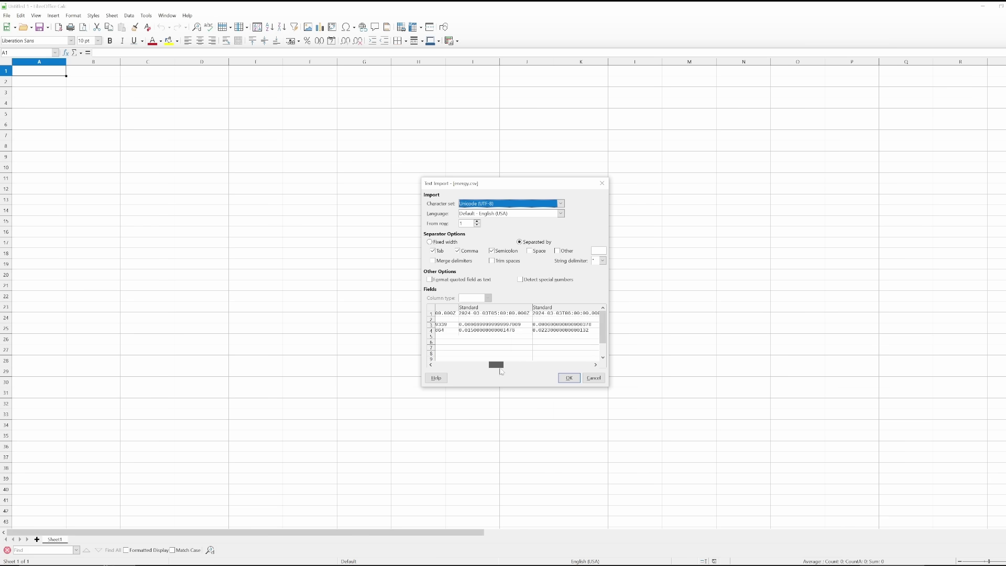
left_click(595, 365)
Accept the Text Import settings to load energy.csv into the Calc sheet
left_click(595, 365)
left_click(595, 365)
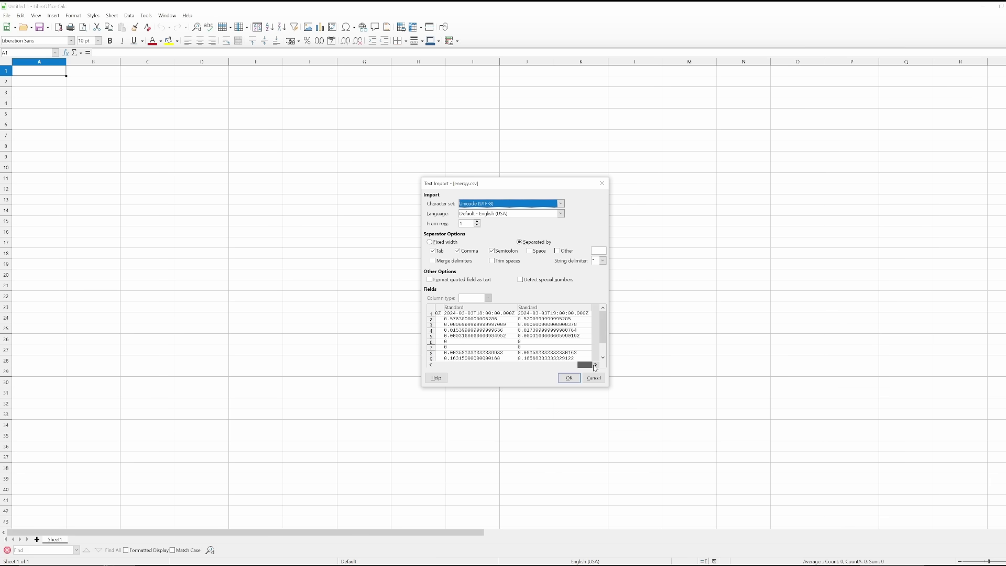
left_click(568, 378)
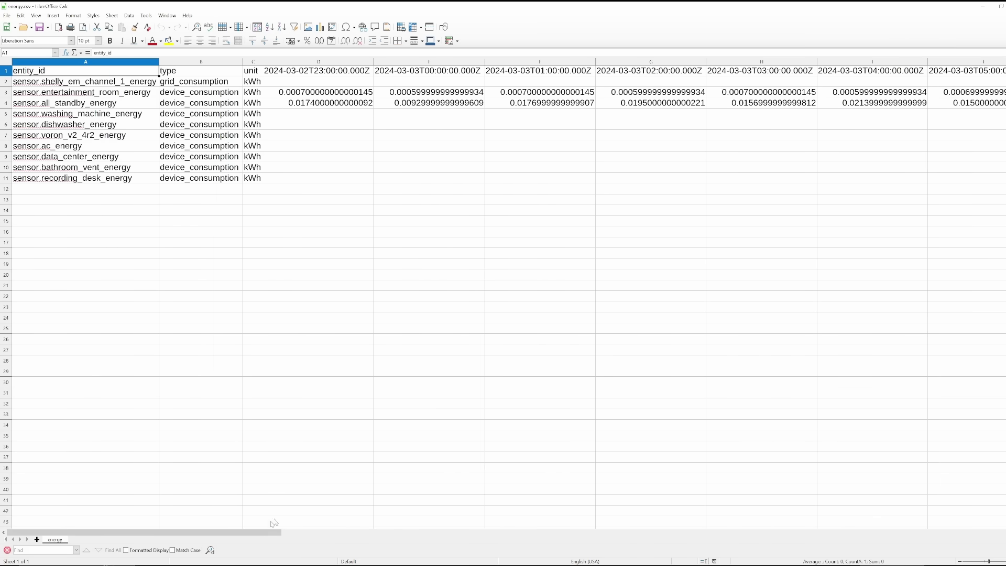
left_click_drag(267, 528, 526, 553)
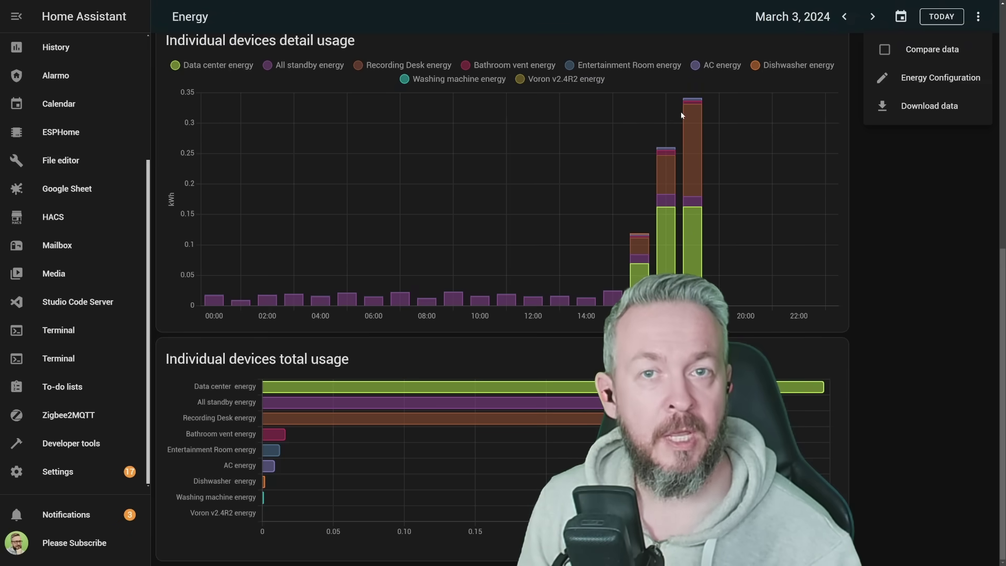
Check the 18:00 bar in the Individual devices detail usage chart
mouse_move(691, 259)
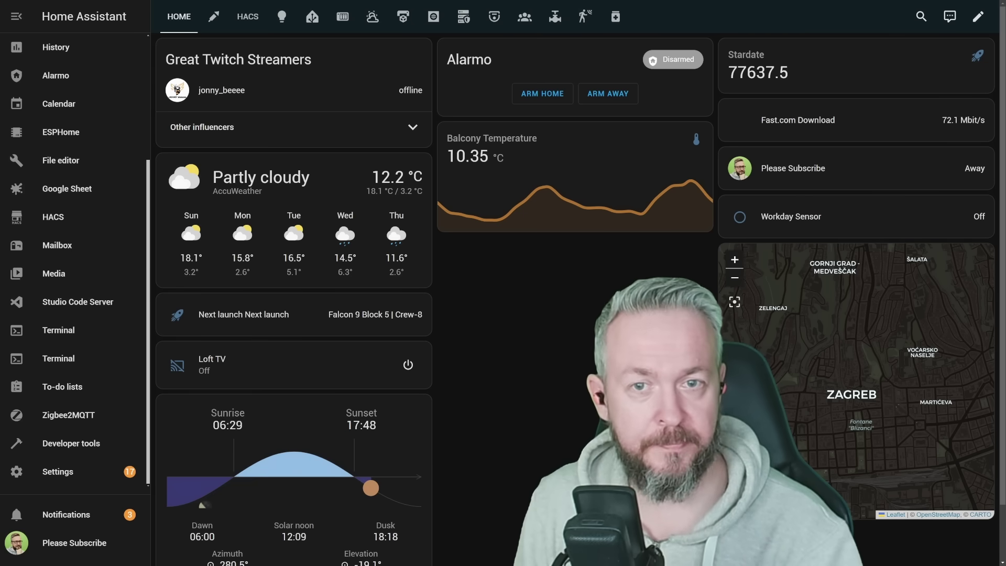
Send the request 'Set Zita Curtain to 75%' to Assist
type("aSet Zita Curtain to 75%")
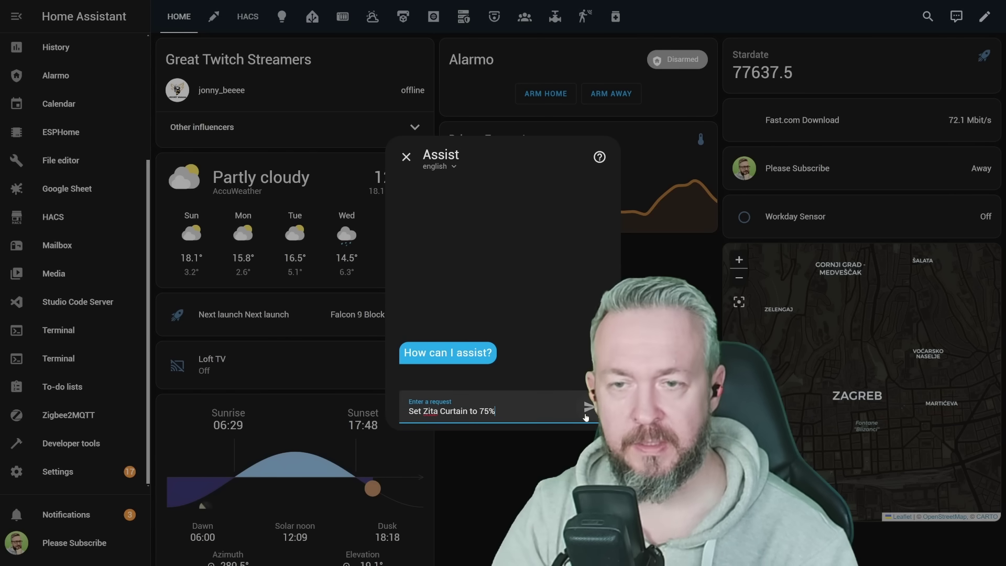
left_click(591, 408)
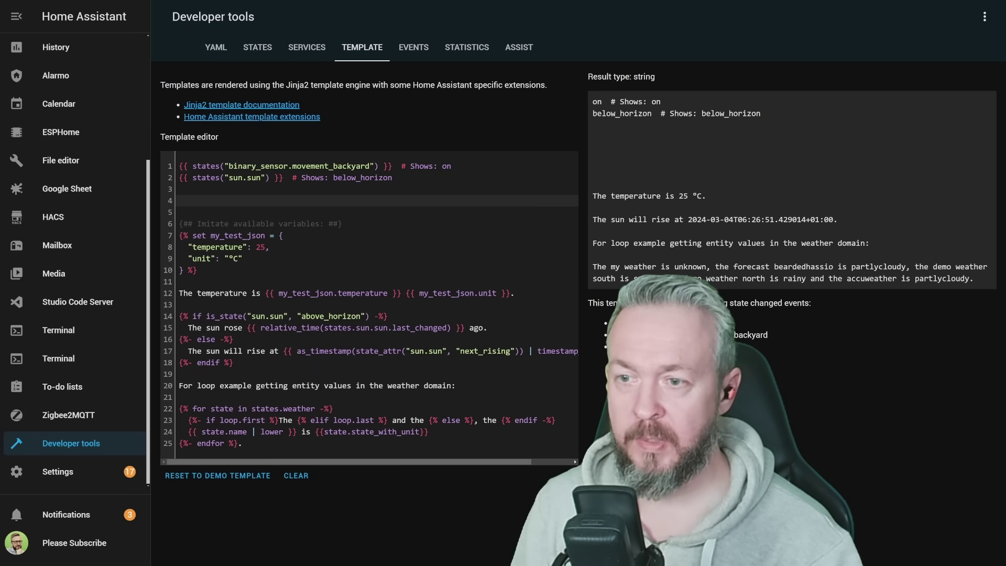
Paste the two state lines below and rename states( to state_translated( in the template
type("{{ states(\"binary_sensor.movement_backyard\") }}  # Shows: on {{ states(\"sun.sun\") }}  # Shows: below_horizon")
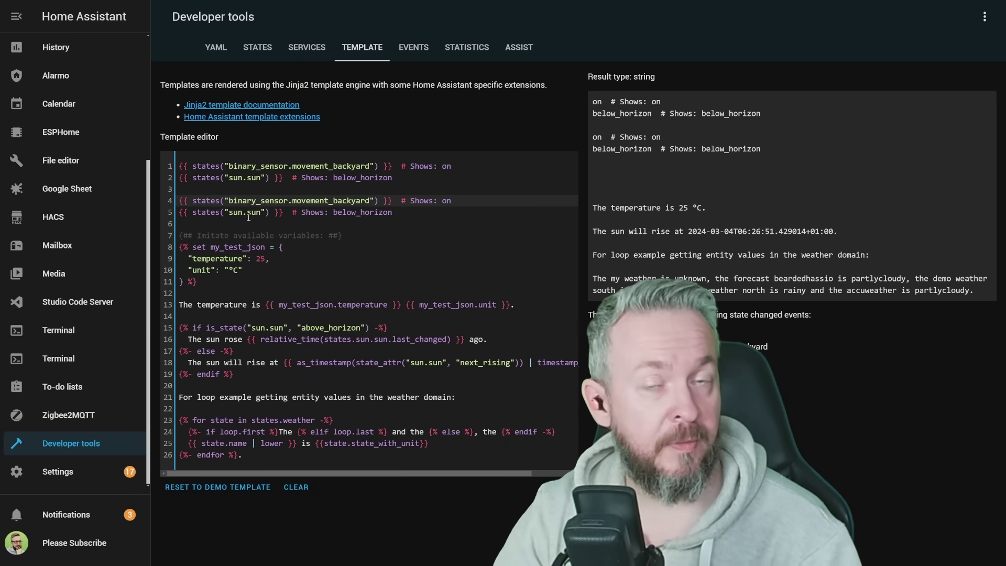
key("BackSpace")
type("_translate")
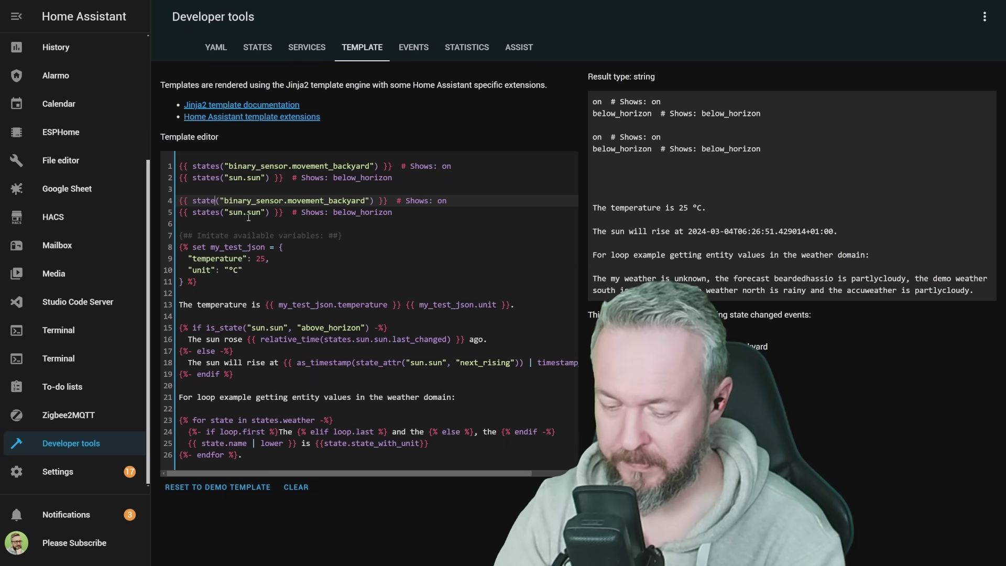
type("d")
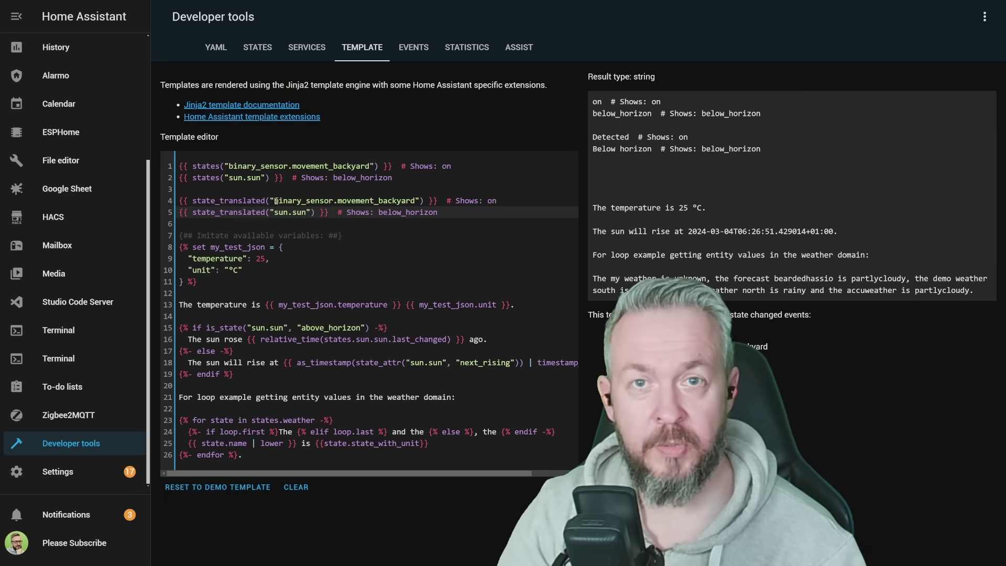